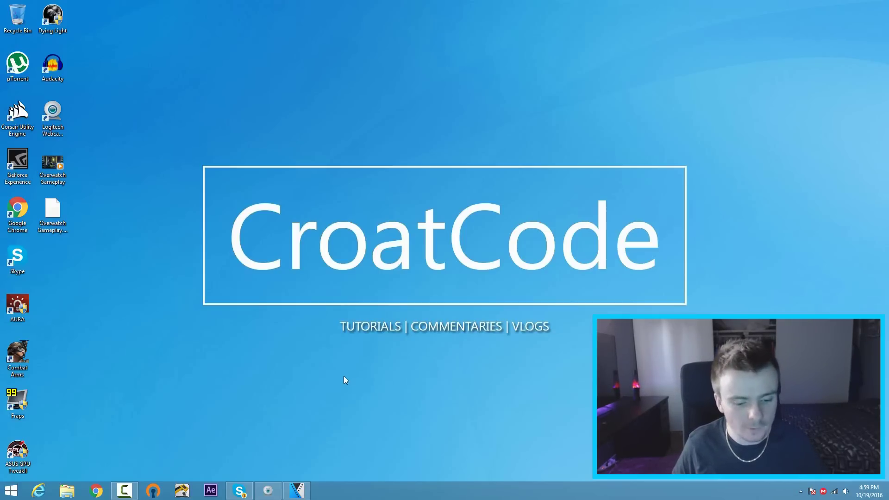
Set the project to Best rendering quality and 32-bit video levels, saved as default for new projects
click(297, 490)
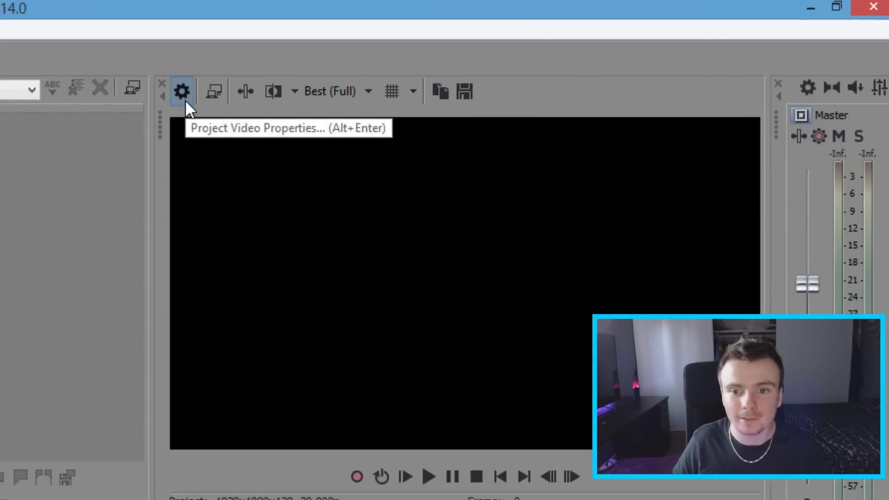
click(171, 103)
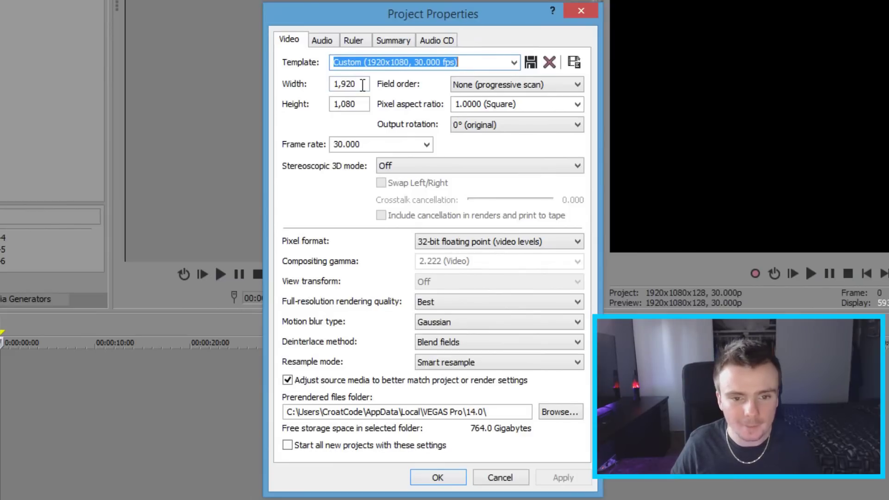
drag(363, 85, 286, 88)
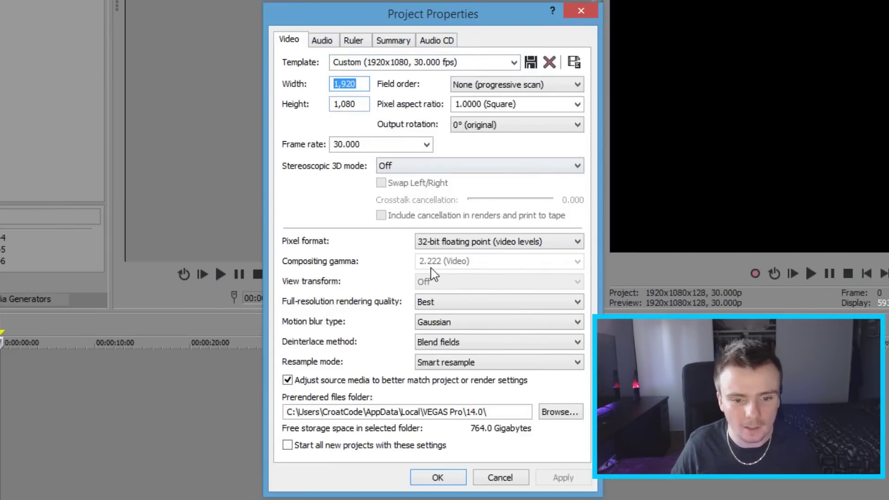
click(435, 303)
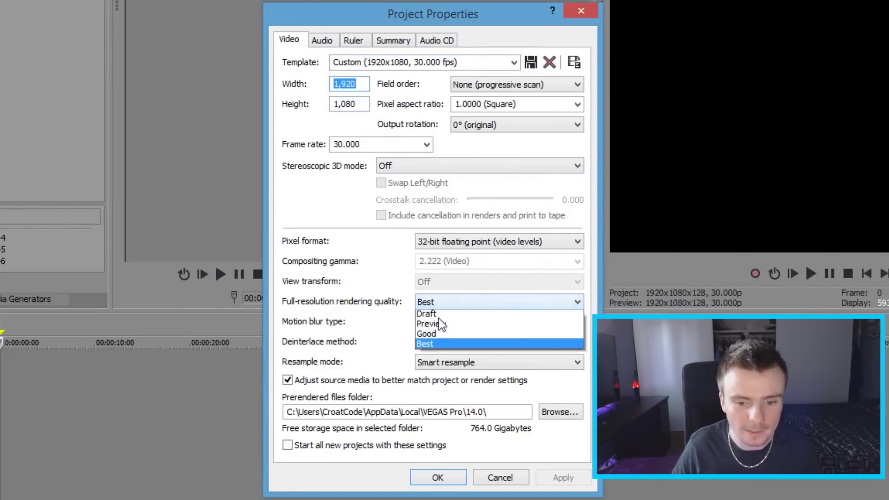
click(439, 345)
click(451, 242)
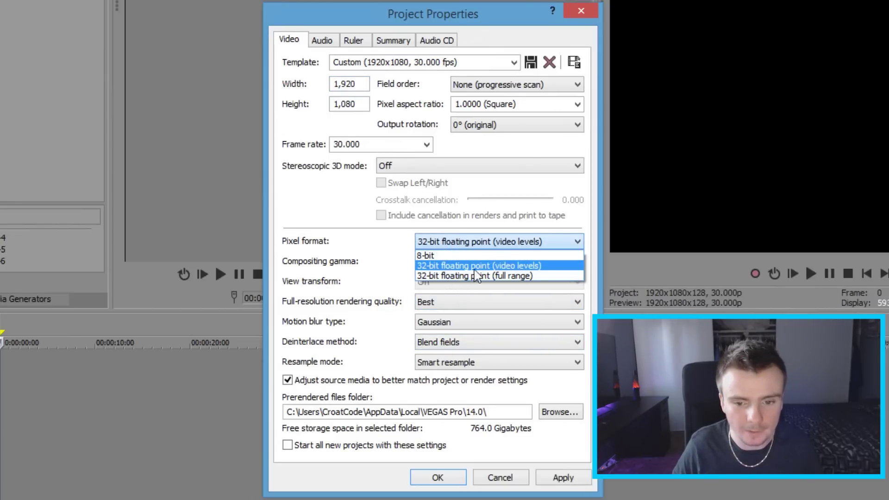
click(475, 241)
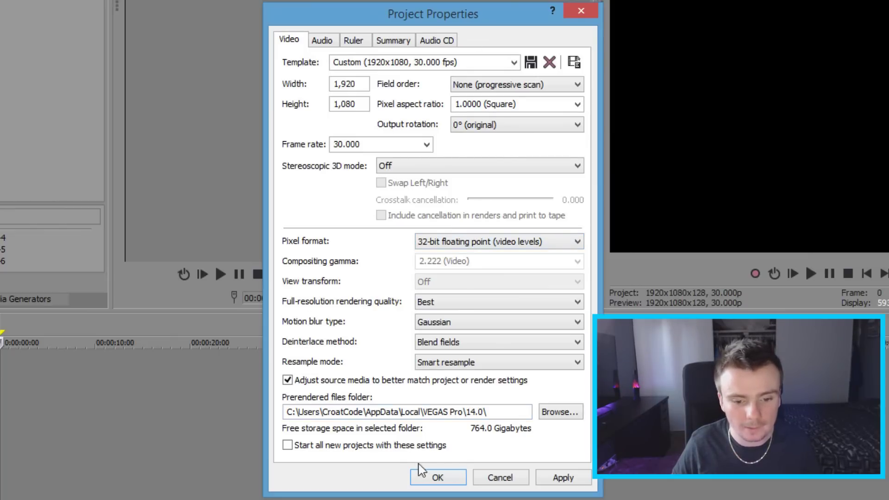
click(360, 448)
click(563, 482)
click(438, 477)
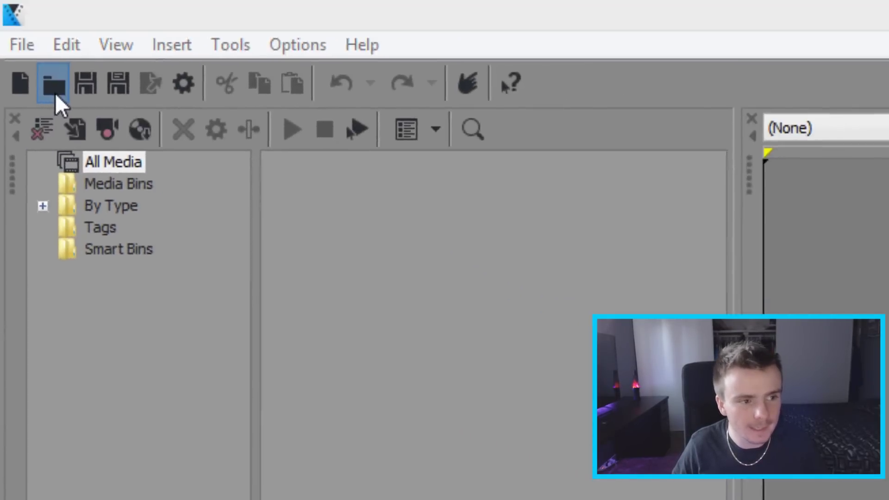
Import the Intro video from the Videos folder
click(76, 130)
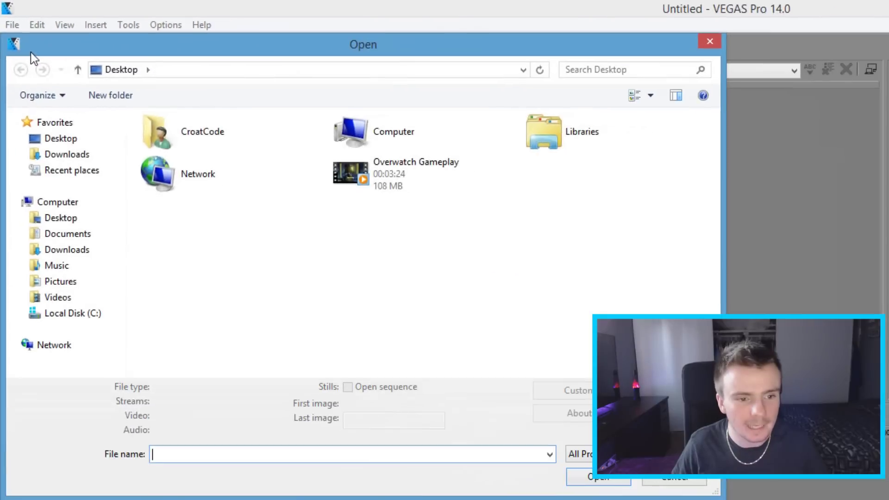
click(57, 298)
double_click(336, 170)
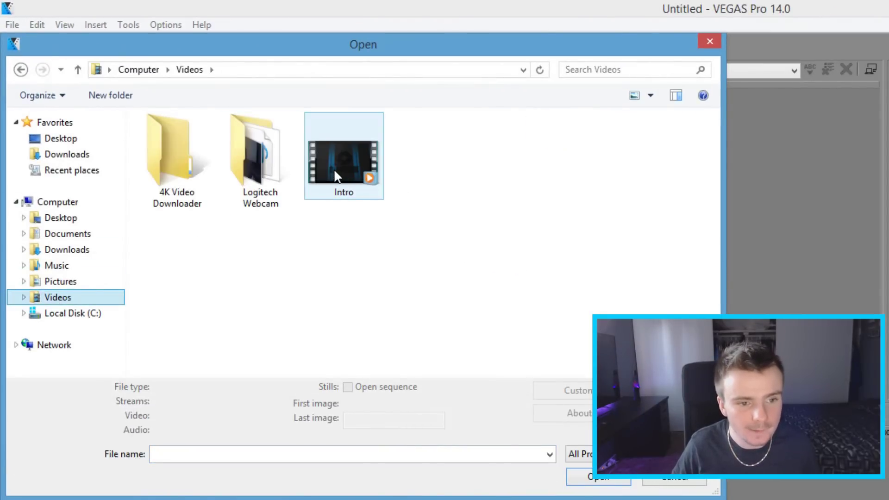
Import the Overwatch Gameplay video from the Desktop
click(29, 46)
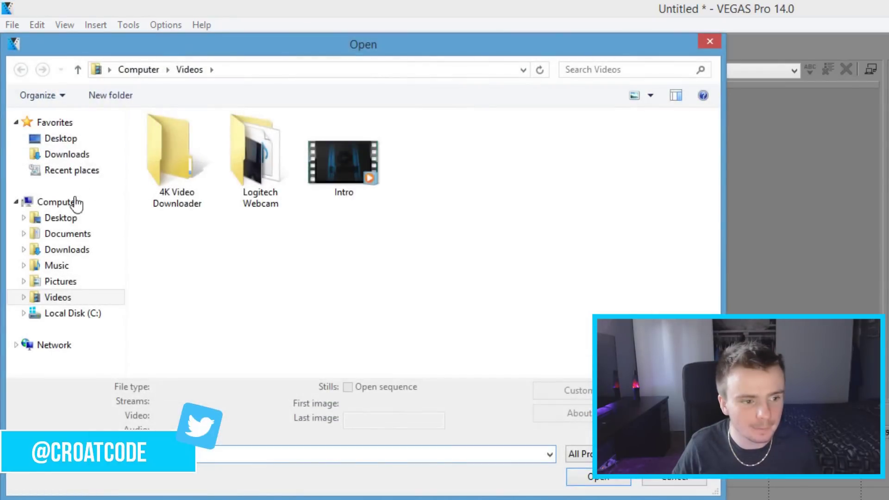
click(65, 219)
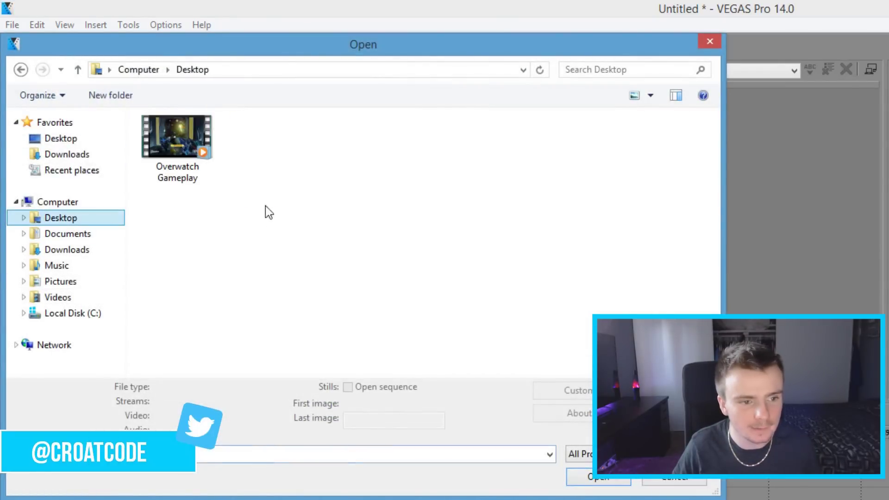
click(176, 136)
double_click(176, 136)
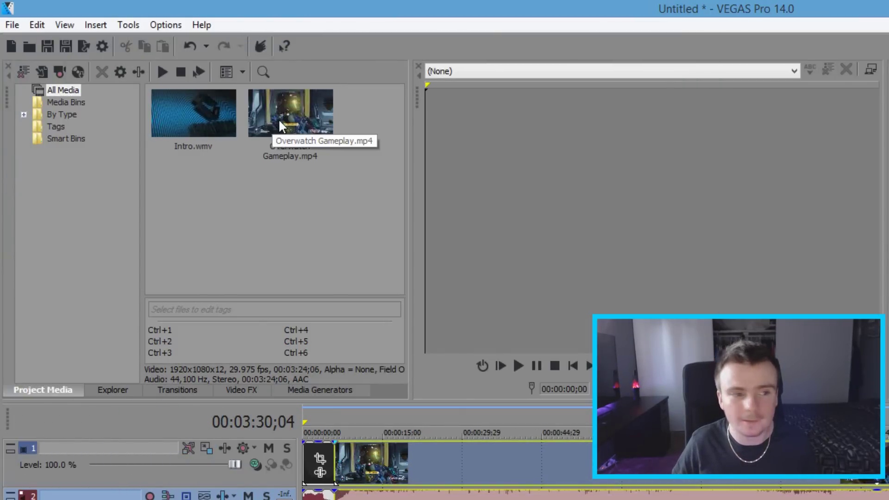
Apply View > Window Layouts > Default Layout
click(54, 24)
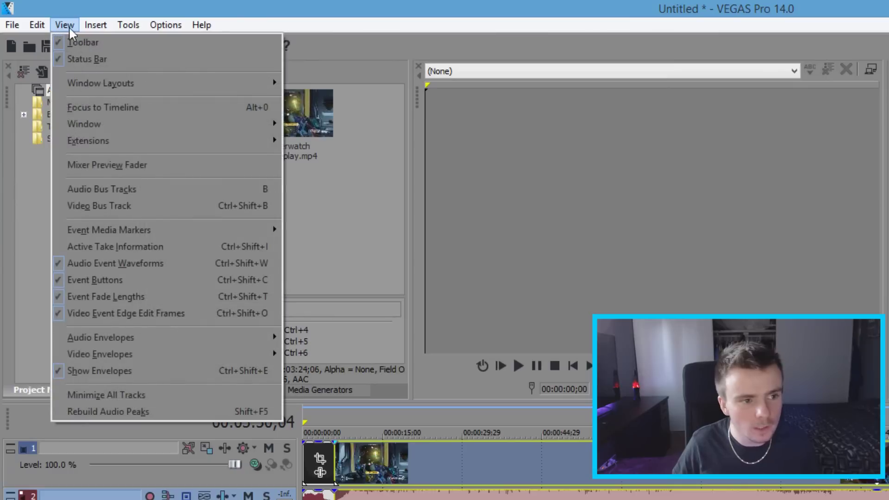
mouse_move(248, 87)
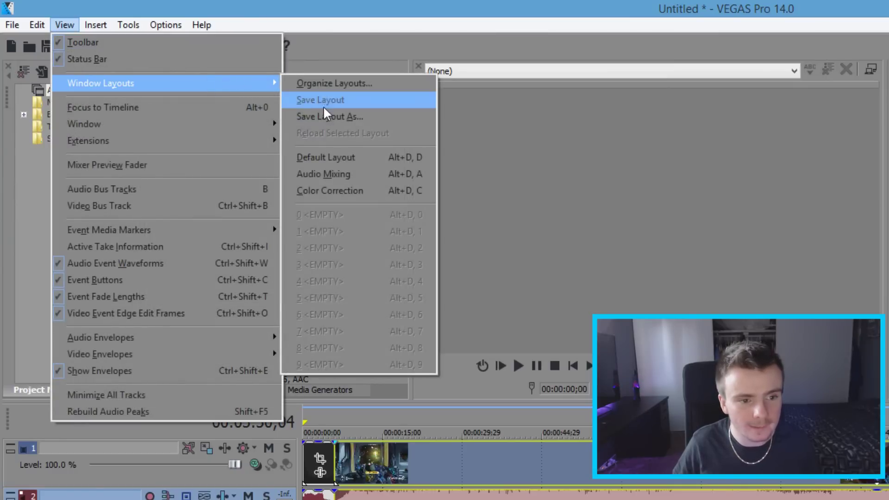
click(342, 161)
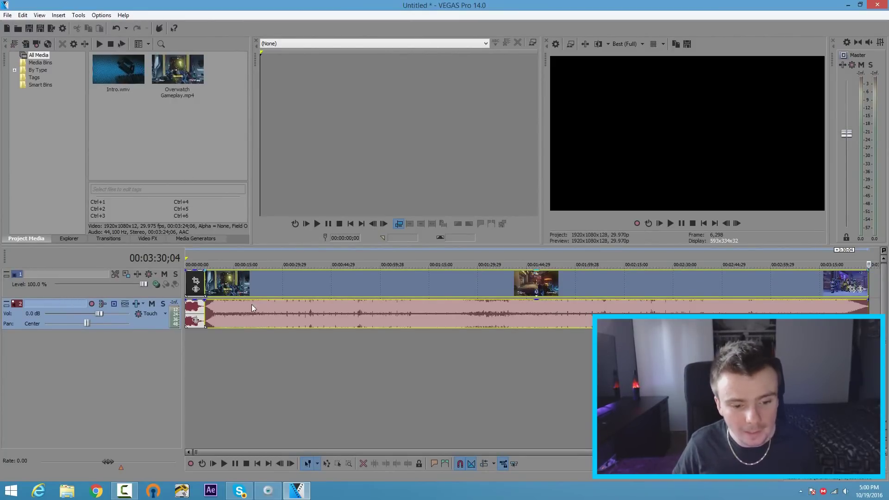
In the Intro clip's properties, untick Maintain aspect ratio and select Disable resample
click(271, 364)
scroll(271, 363, up, 5)
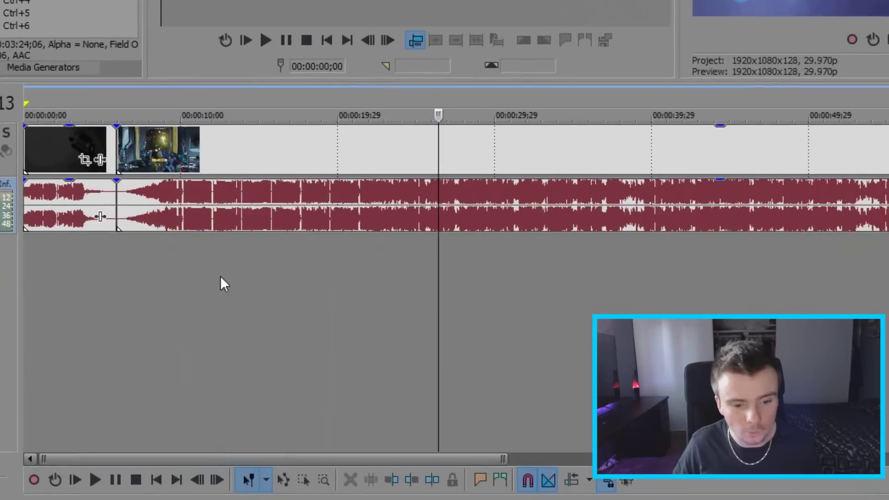
scroll(217, 273, down, 3)
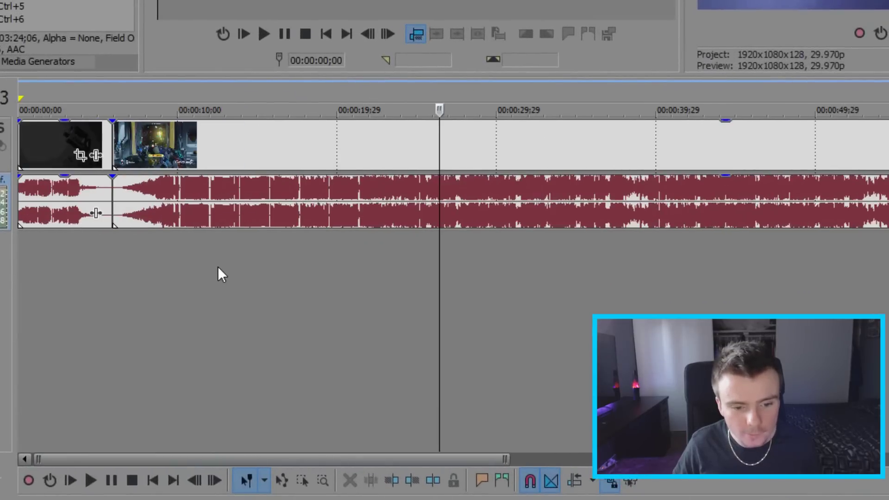
click(62, 144)
click(171, 143)
click(59, 138)
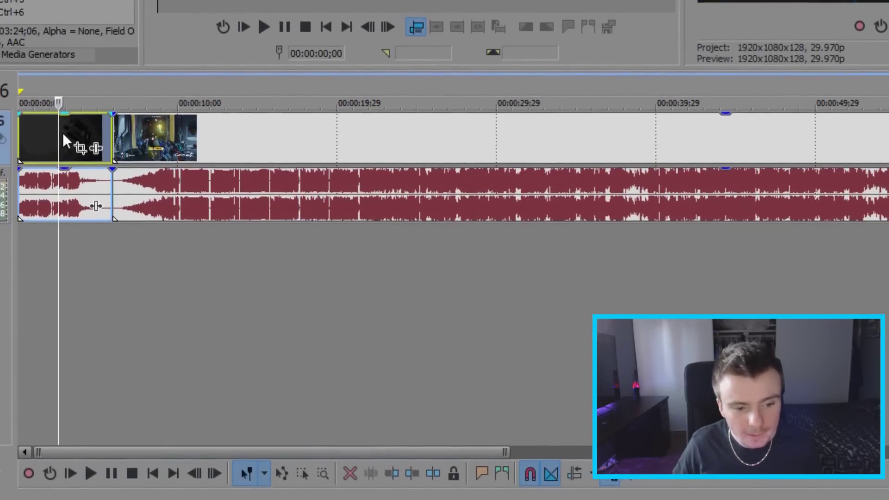
right_click(63, 132)
click(95, 486)
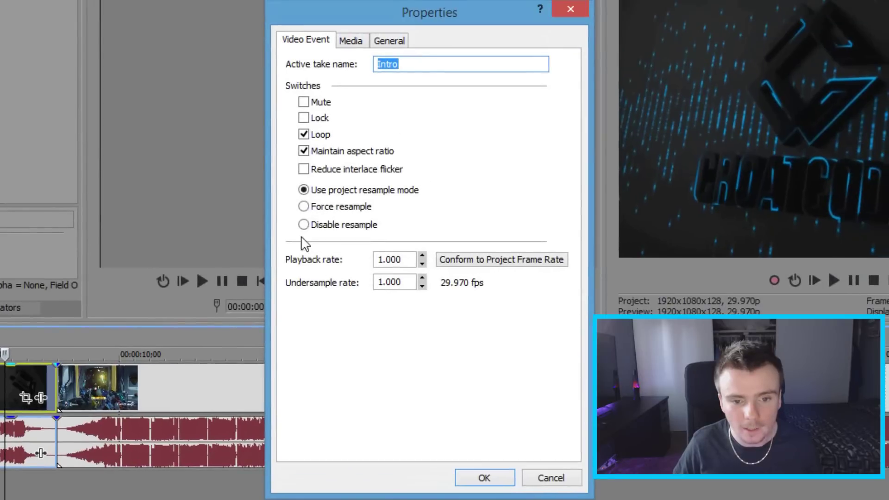
click(303, 150)
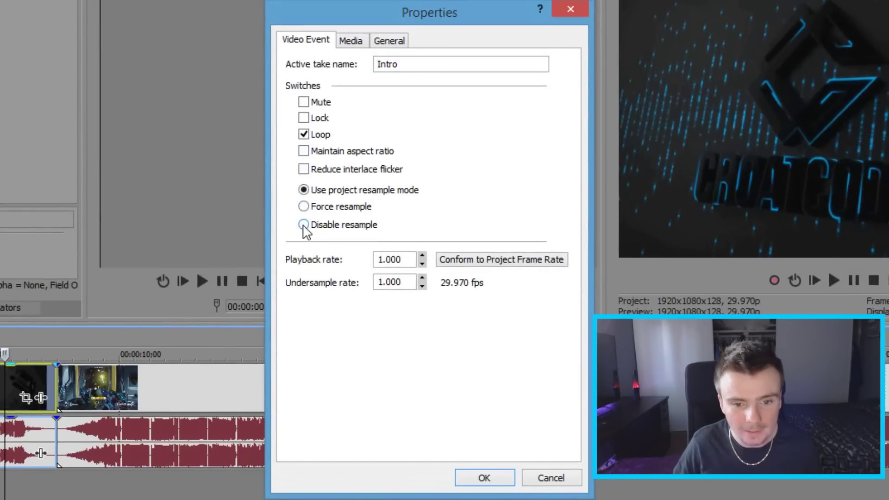
click(303, 224)
click(485, 478)
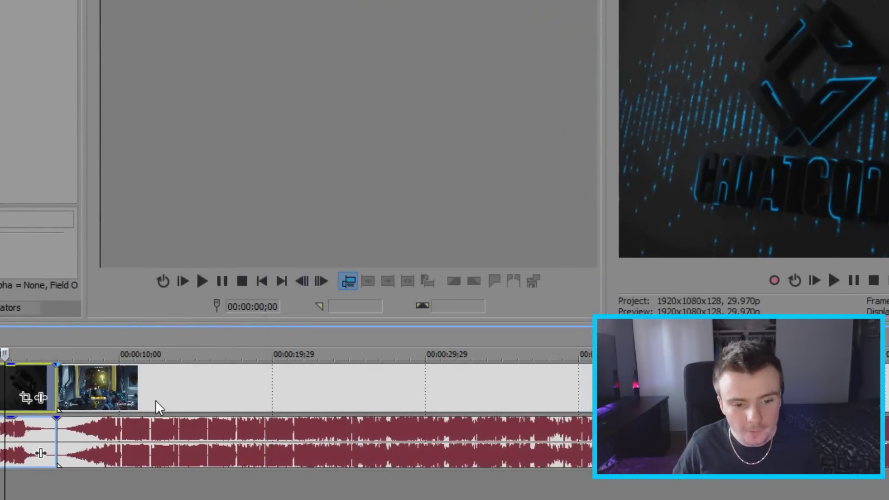
Turn off Maintain aspect ratio and disable resampling for the Overwatch Gameplay clip
click(154, 399)
right_click(170, 399)
click(213, 497)
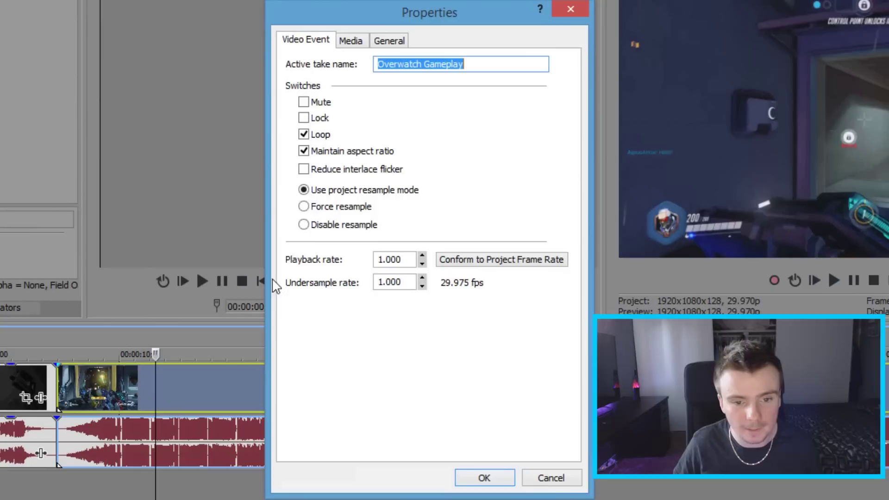
click(334, 156)
click(303, 225)
click(483, 478)
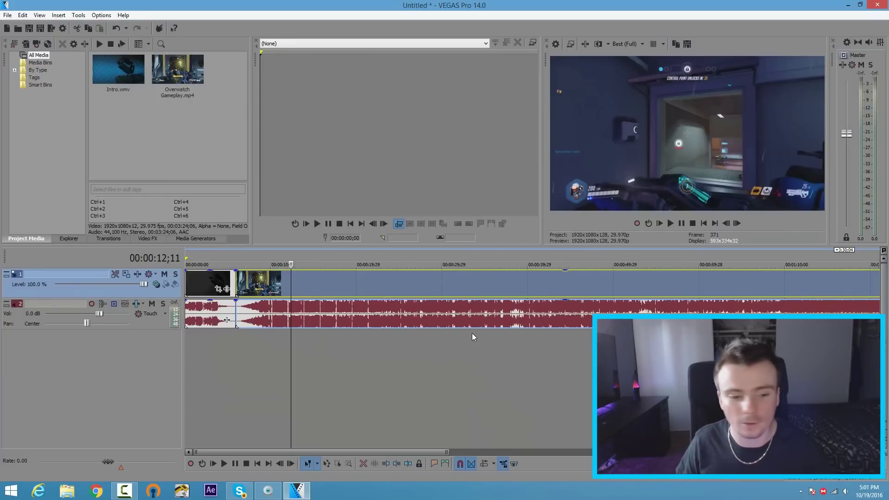
click(229, 284)
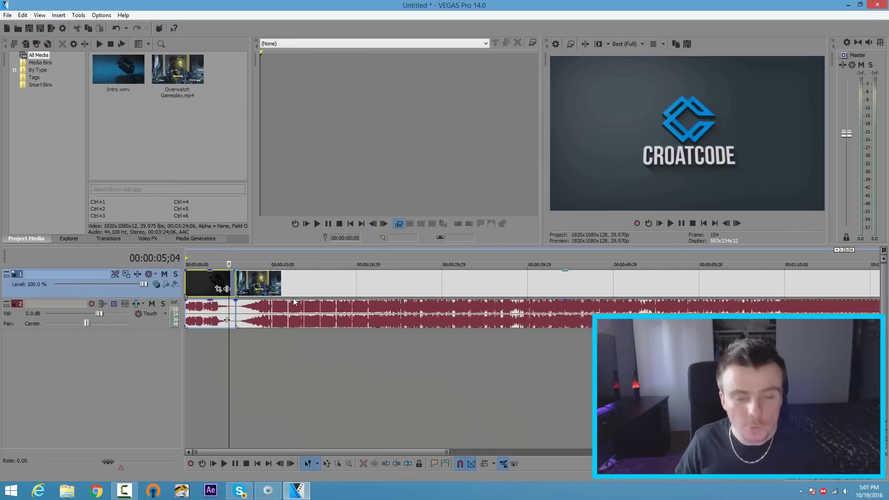
scroll(294, 301, up, 6)
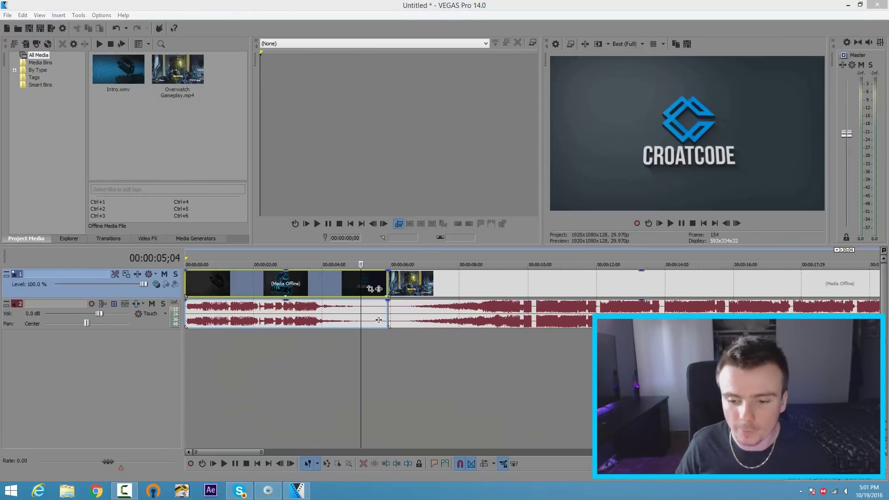
click(342, 278)
click(669, 223)
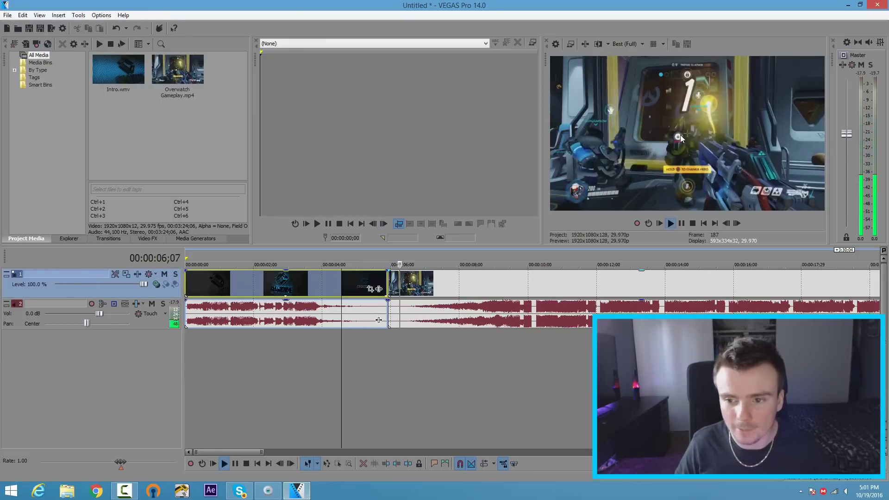
click(681, 223)
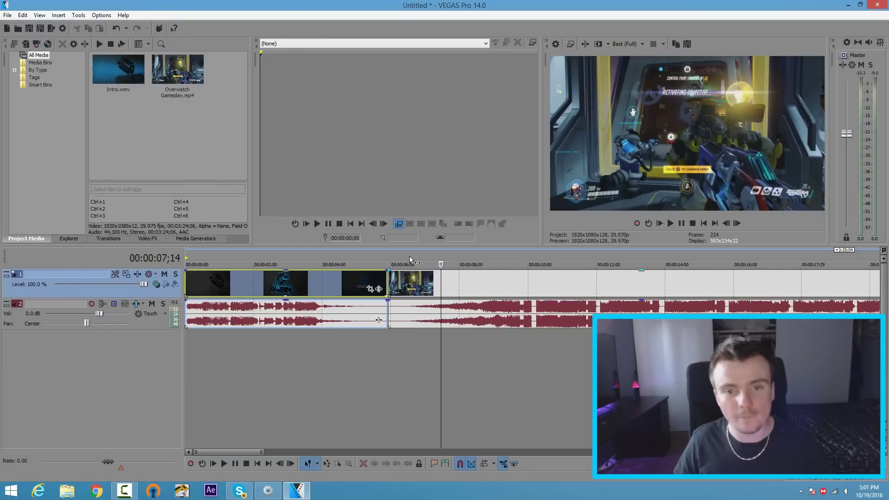
click(360, 277)
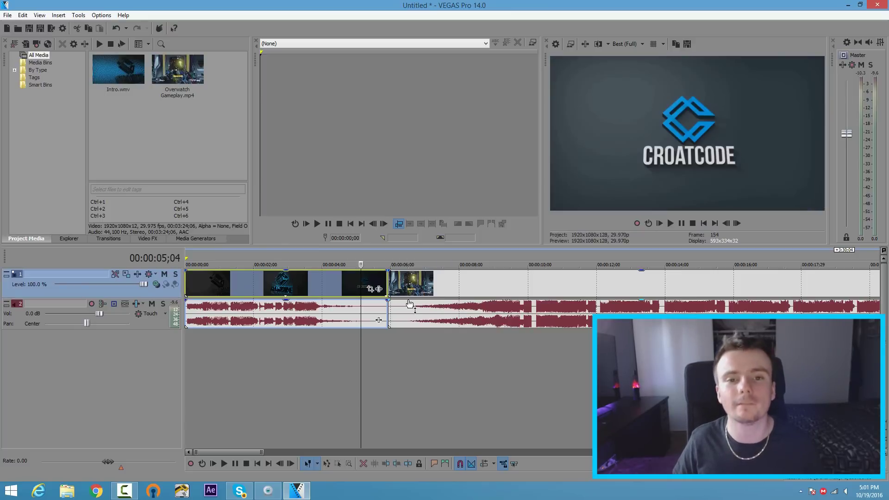
Drag fade handles so the Intro clip fades out and the gameplay clip fades in
scroll(554, 294, up, 3)
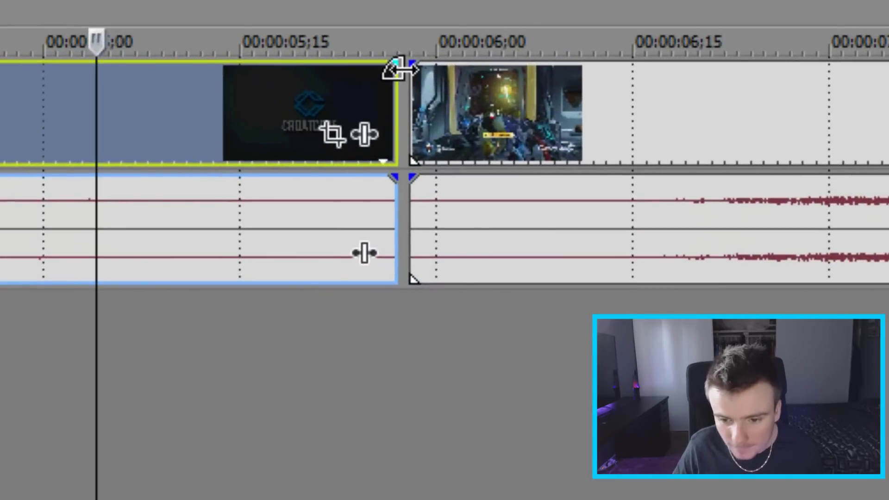
drag(397, 60, 135, 79)
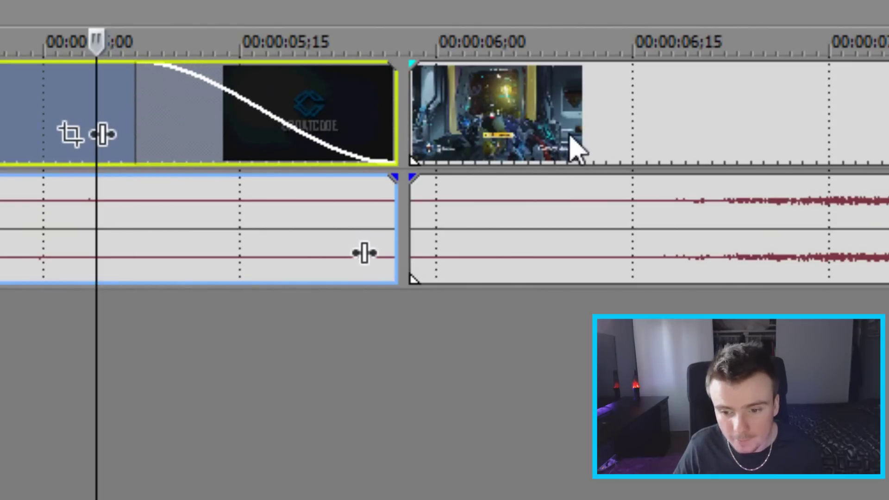
click(566, 143)
drag(411, 69, 665, 76)
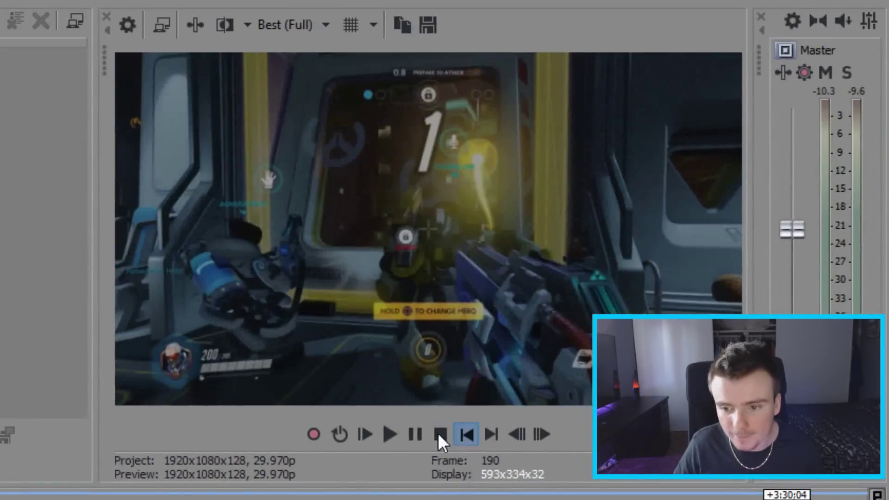
click(537, 306)
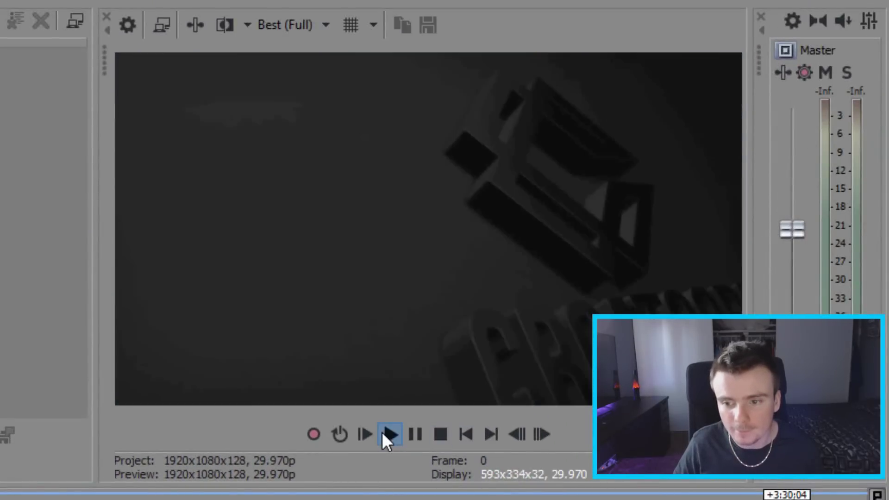
click(449, 306)
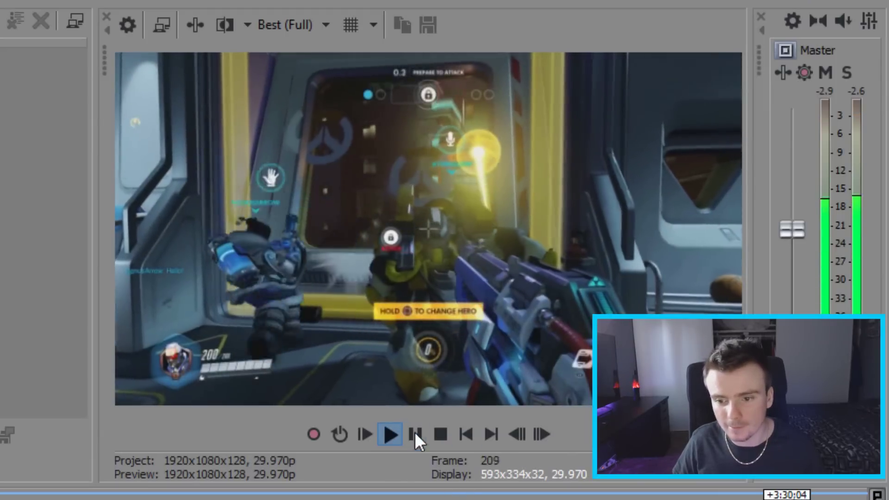
click(415, 432)
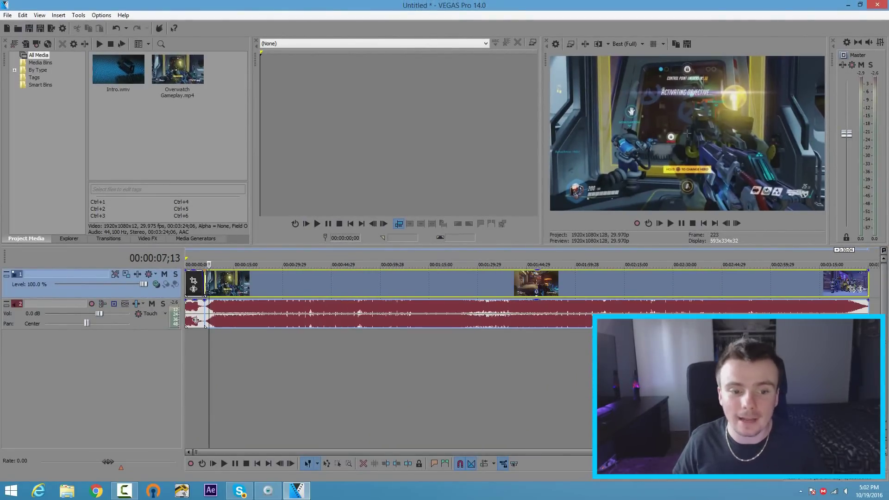
Insert a new empty video track above the gameplay track
scroll(357, 362, up, 5)
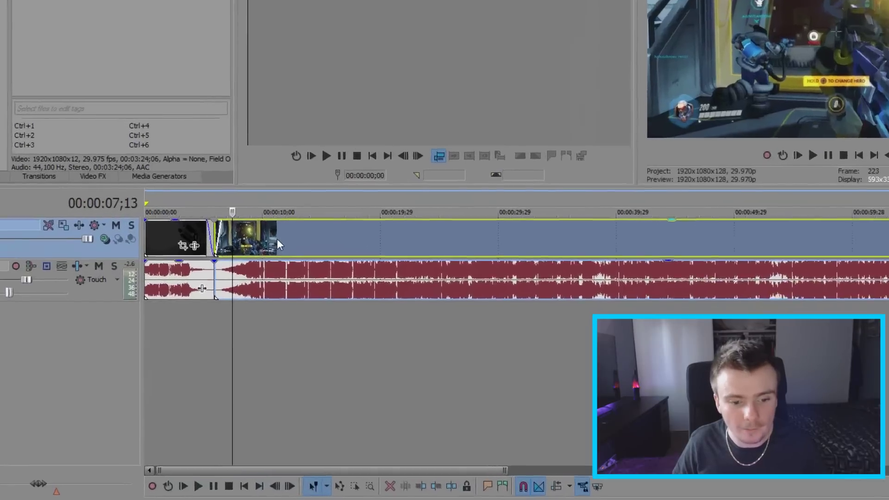
click(281, 289)
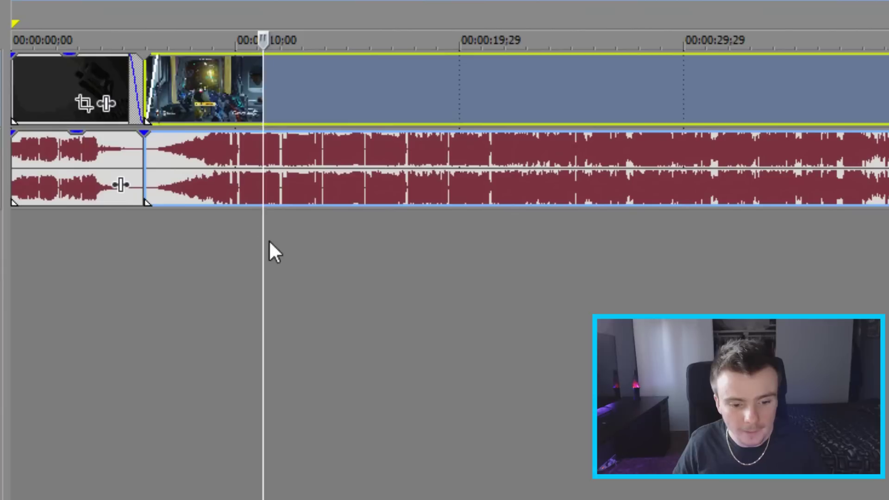
right_click(269, 240)
click(328, 311)
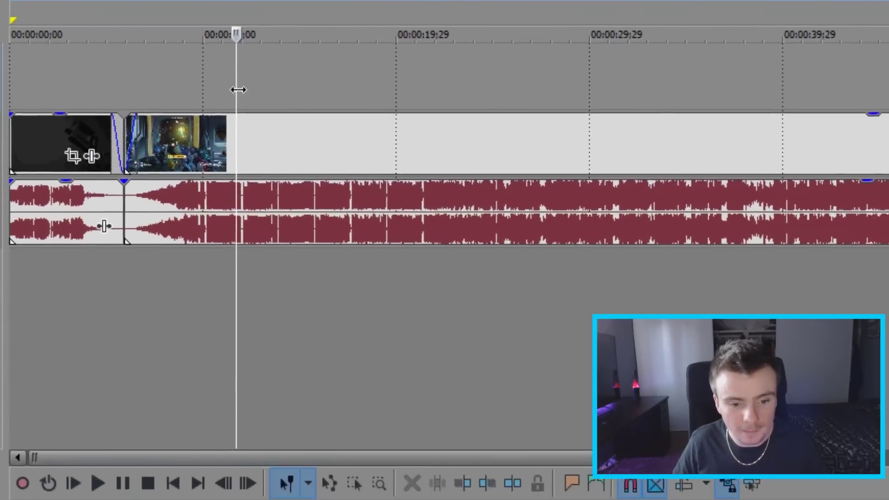
right_click(251, 89)
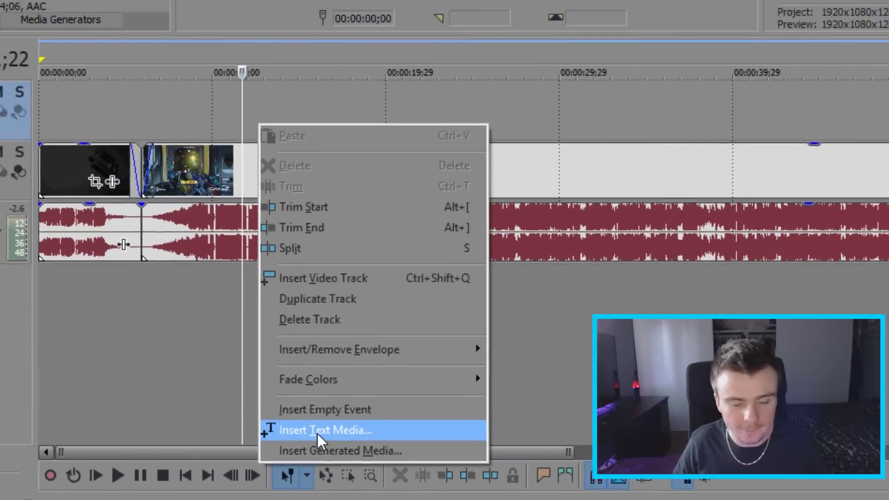
Insert a text media event on the new track and replace its text with 'How To'
click(296, 371)
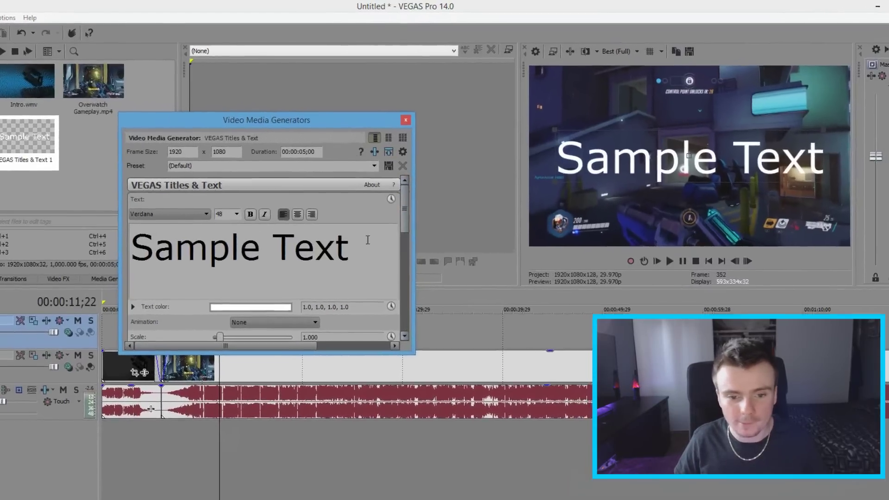
key(ctrl+a)
text(How )
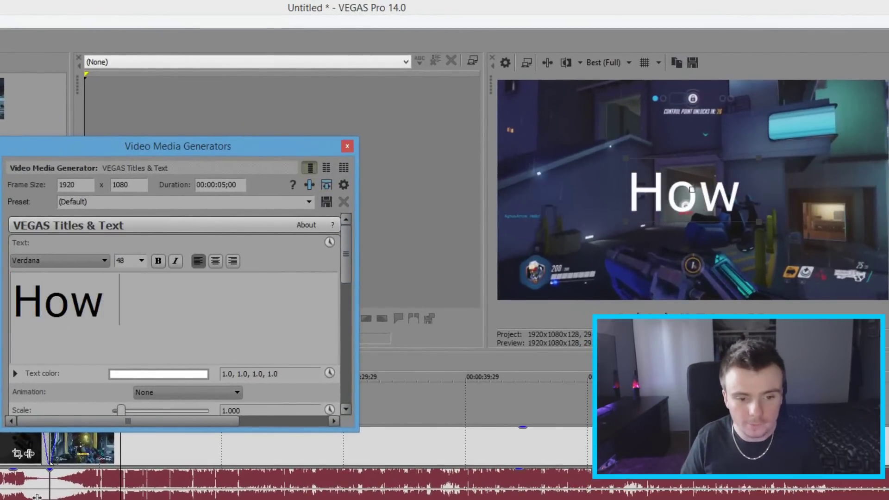
text(To)
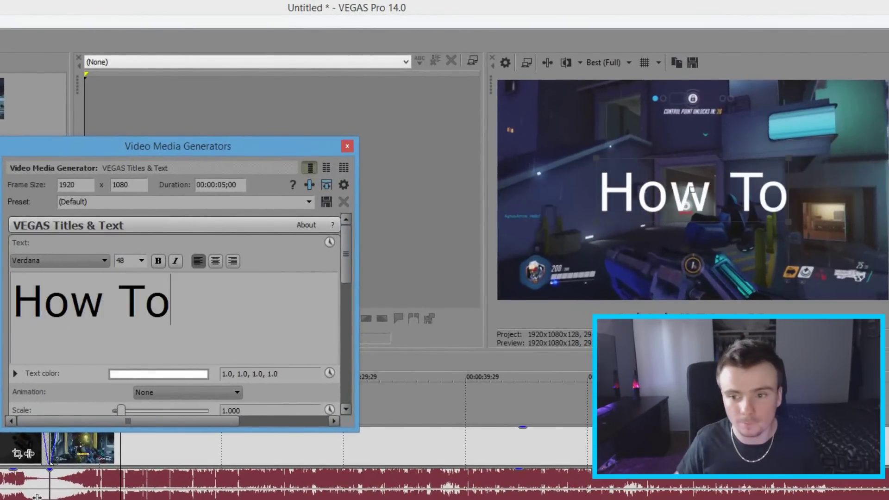
click(347, 147)
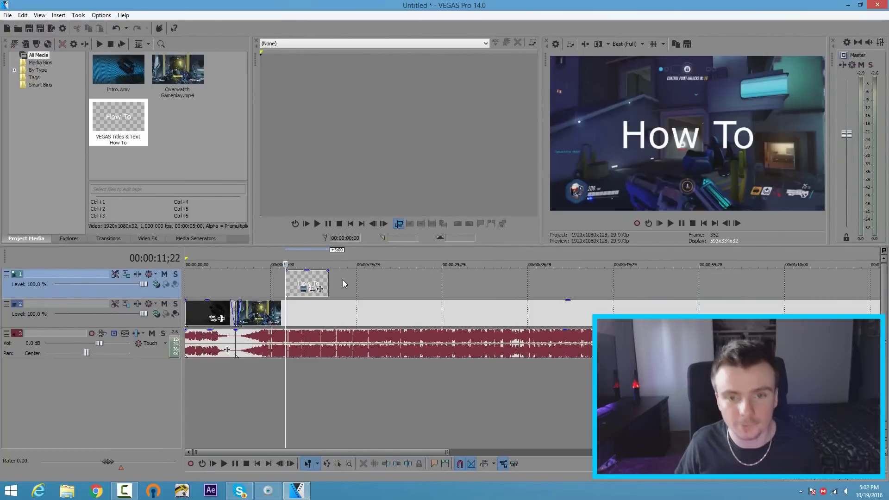
Split the gameplay clip at the title's start and at a second cut point
scroll(338, 305, up, 3)
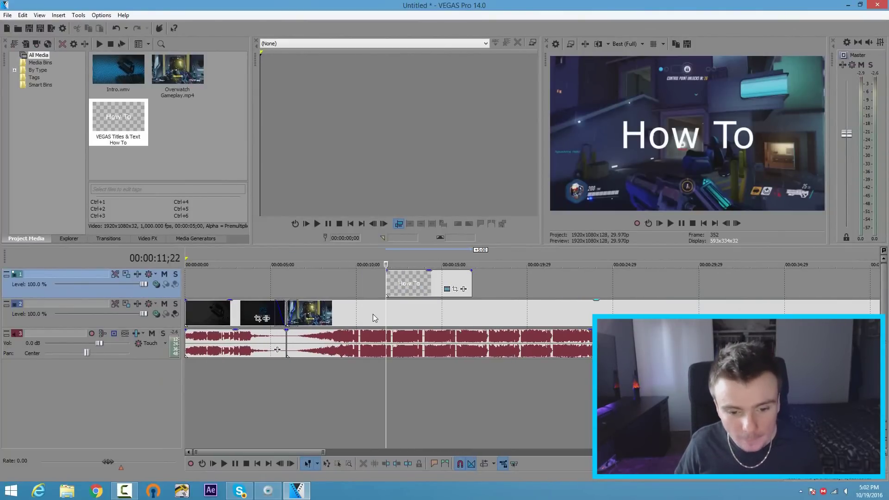
click(335, 314)
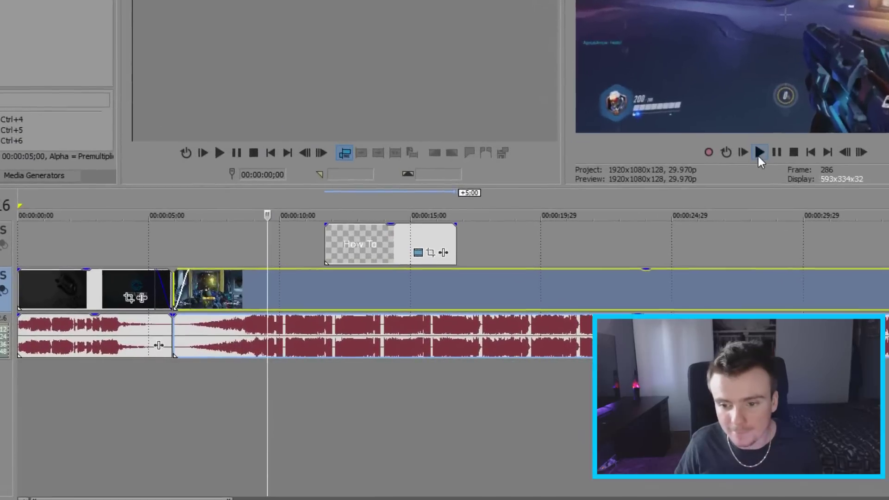
click(670, 223)
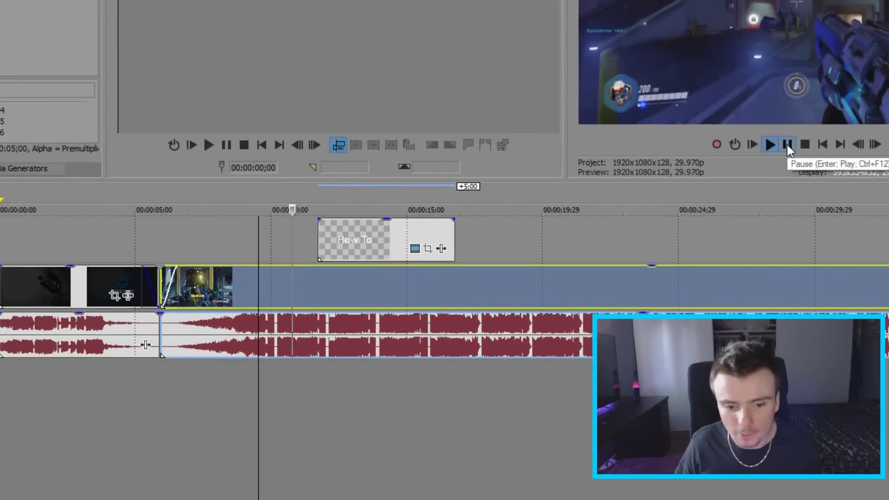
click(786, 144)
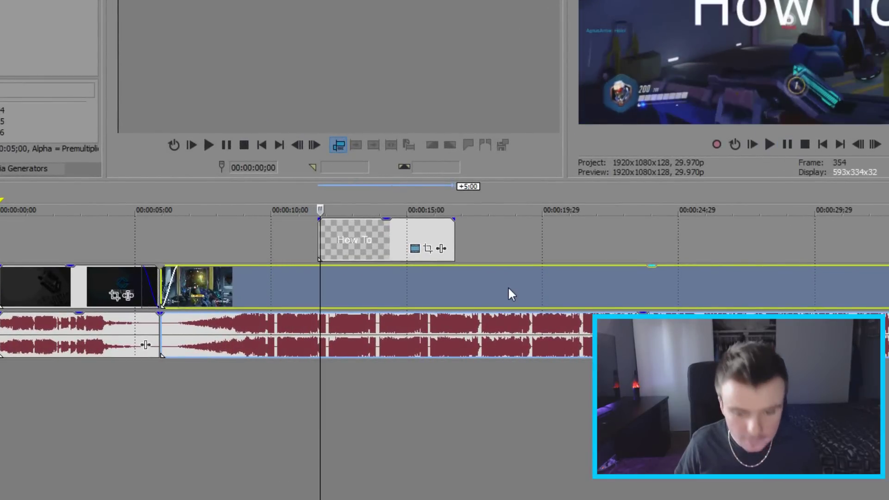
key(ctrl+s)
click(768, 145)
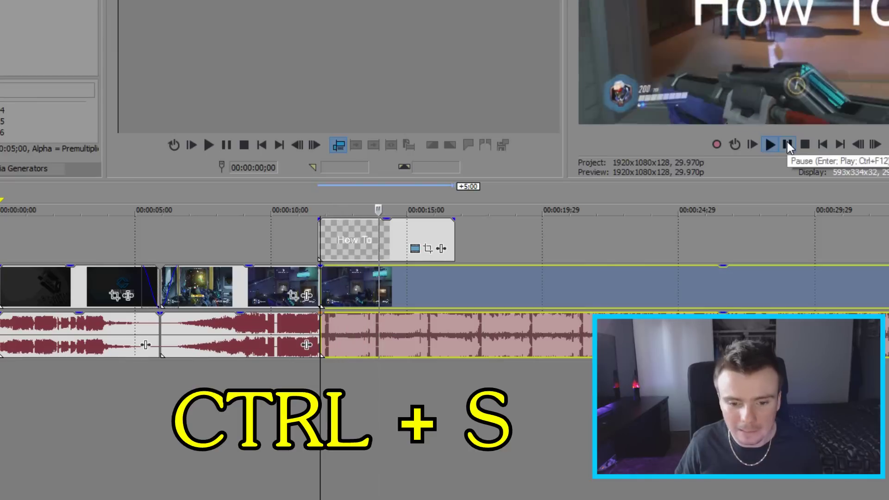
click(787, 141)
key(s)
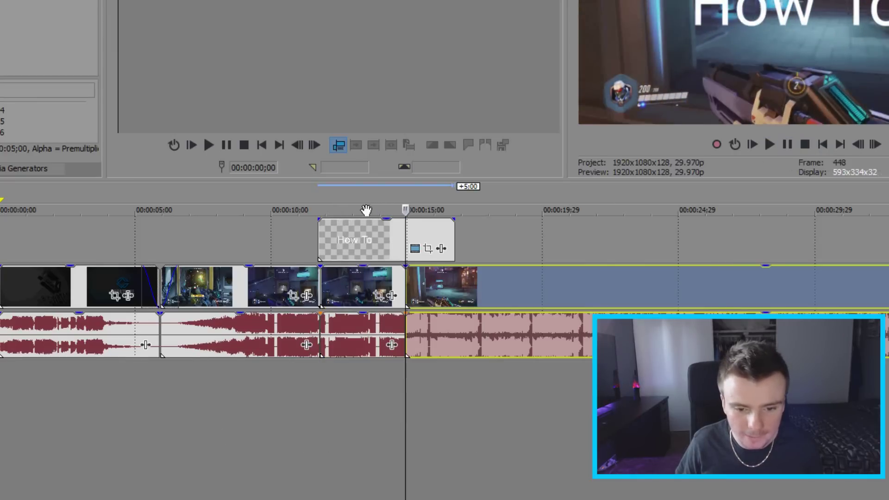
Trim the How To title to end at the second cut, then select the section beneath it
click(321, 247)
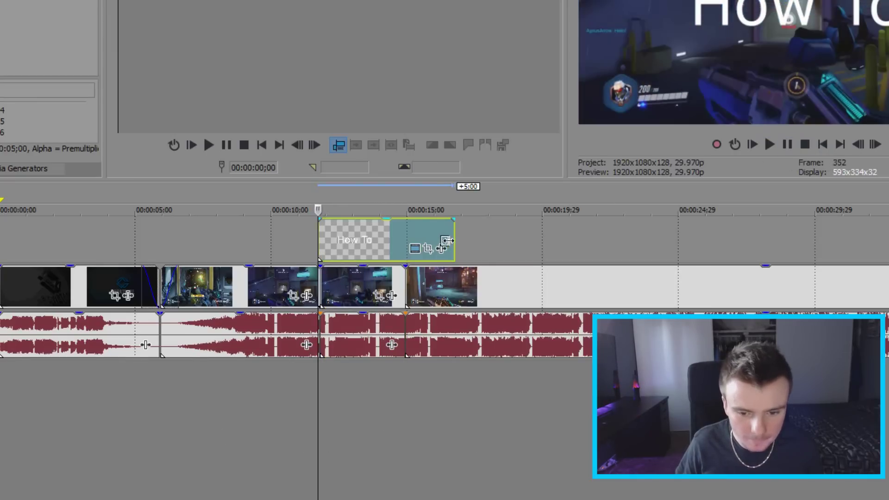
drag(453, 240, 406, 240)
click(353, 283)
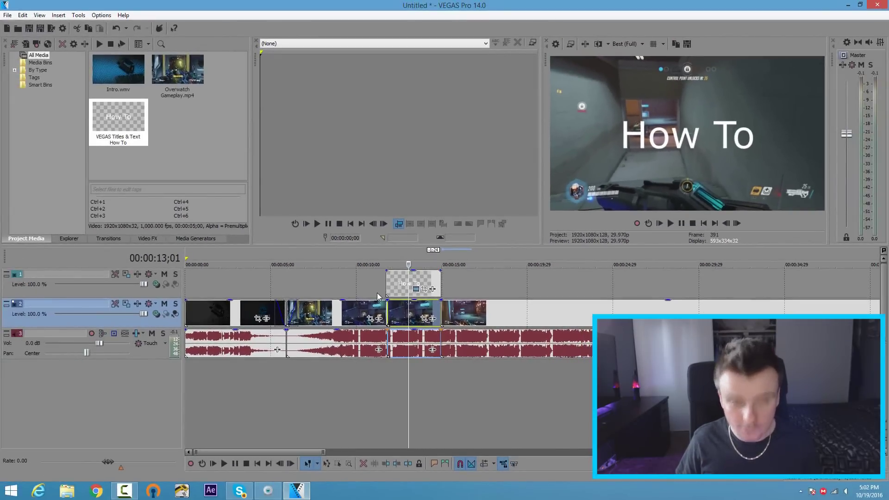
Apply the Gaussian Blur Medium Blur preset to the gameplay section under the title
key(alt+8)
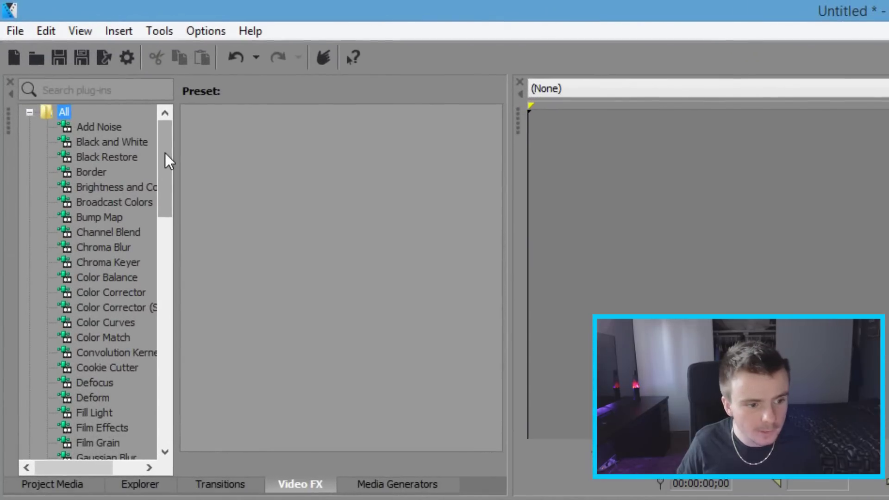
drag(81, 75, 81, 82)
drag(166, 170, 165, 197)
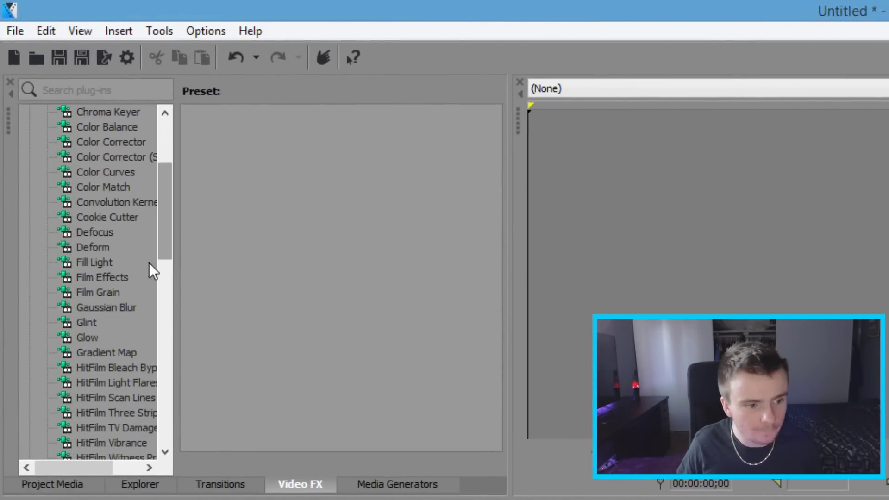
click(110, 310)
click(340, 153)
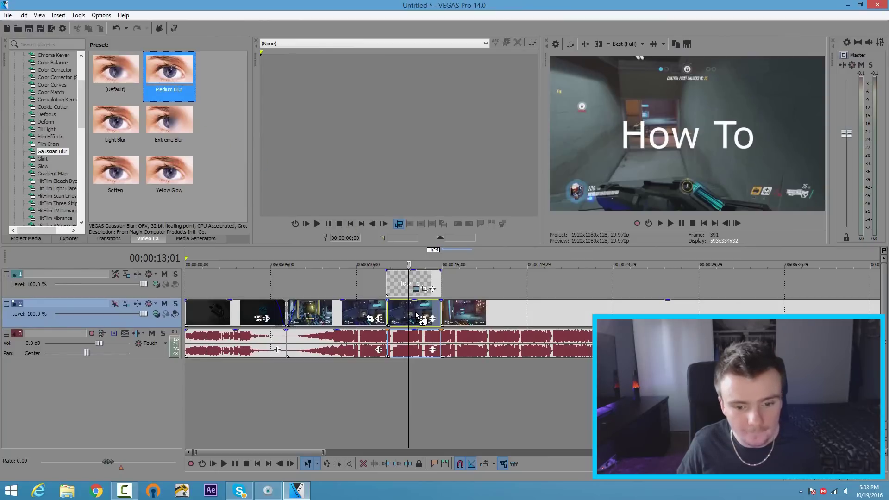
drag(416, 316, 415, 316)
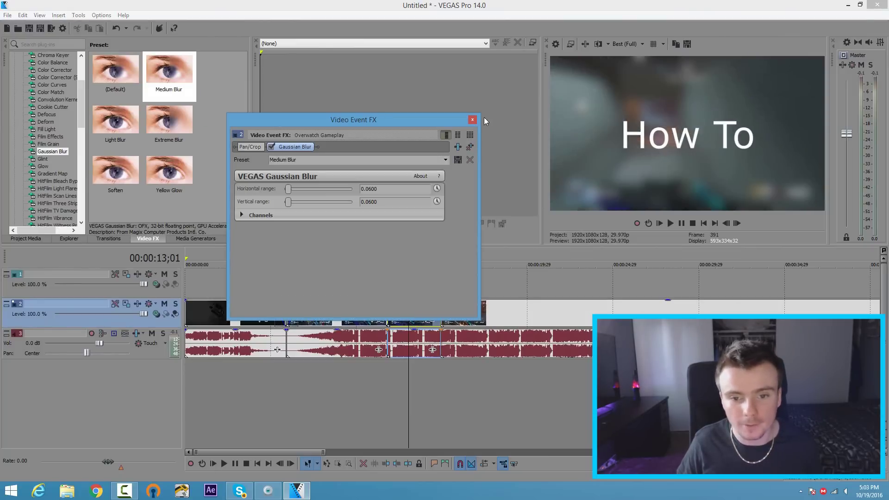
Close the blur settings and reopen the How To title's text settings
click(473, 120)
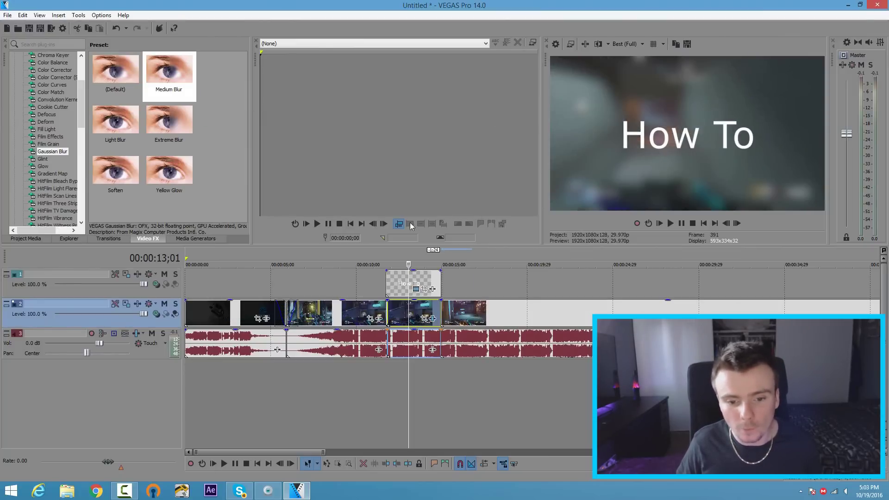
click(422, 287)
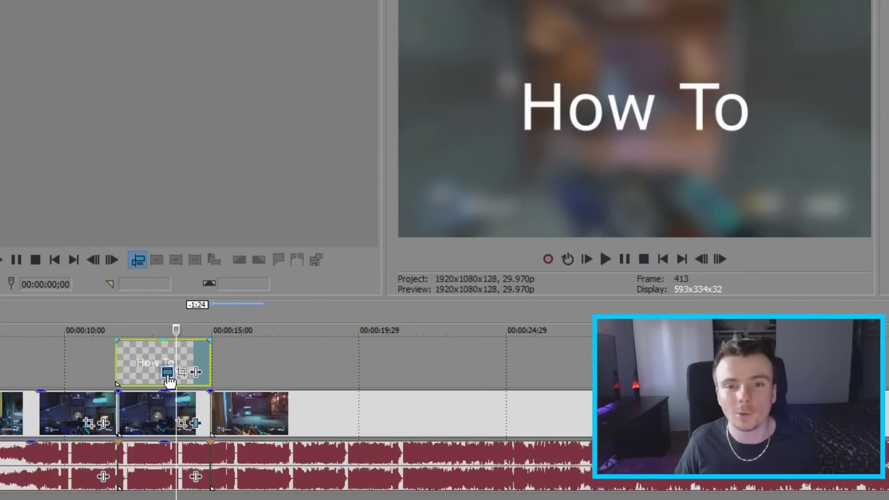
click(167, 374)
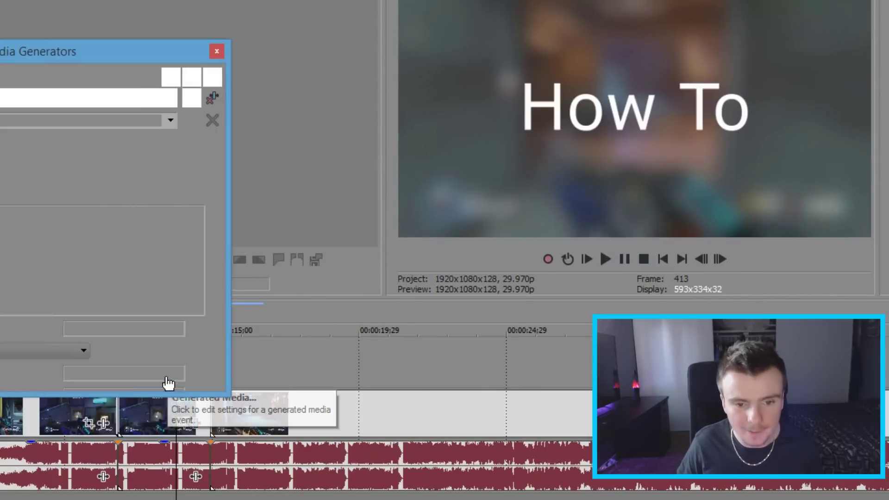